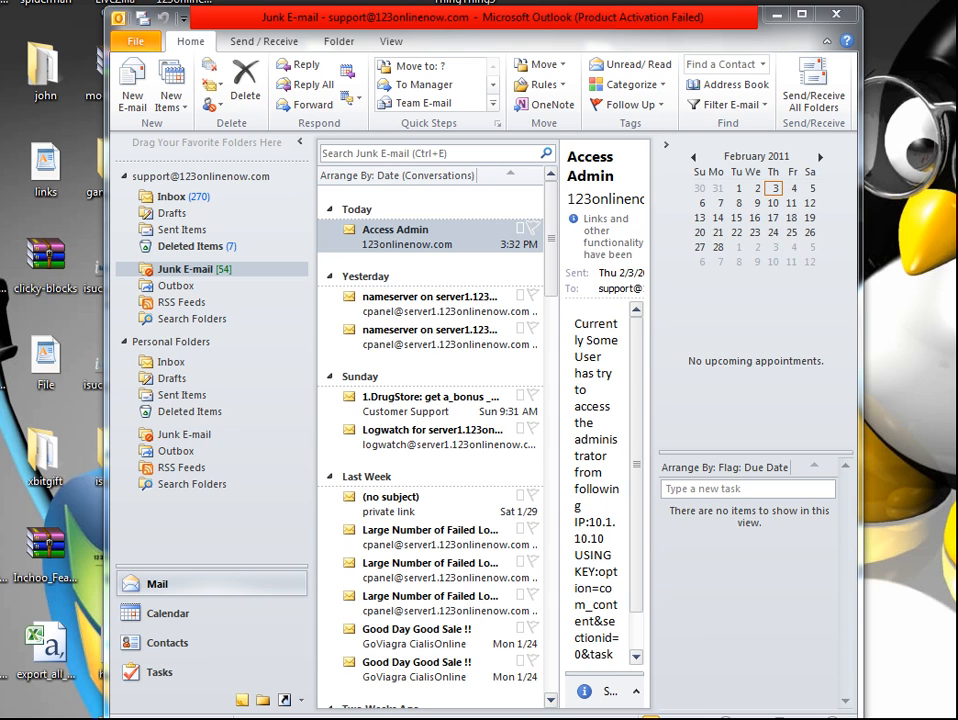
# Step: Start a new e-mail account via Add Account on the File menu's Info page
pyautogui.click(140, 45)
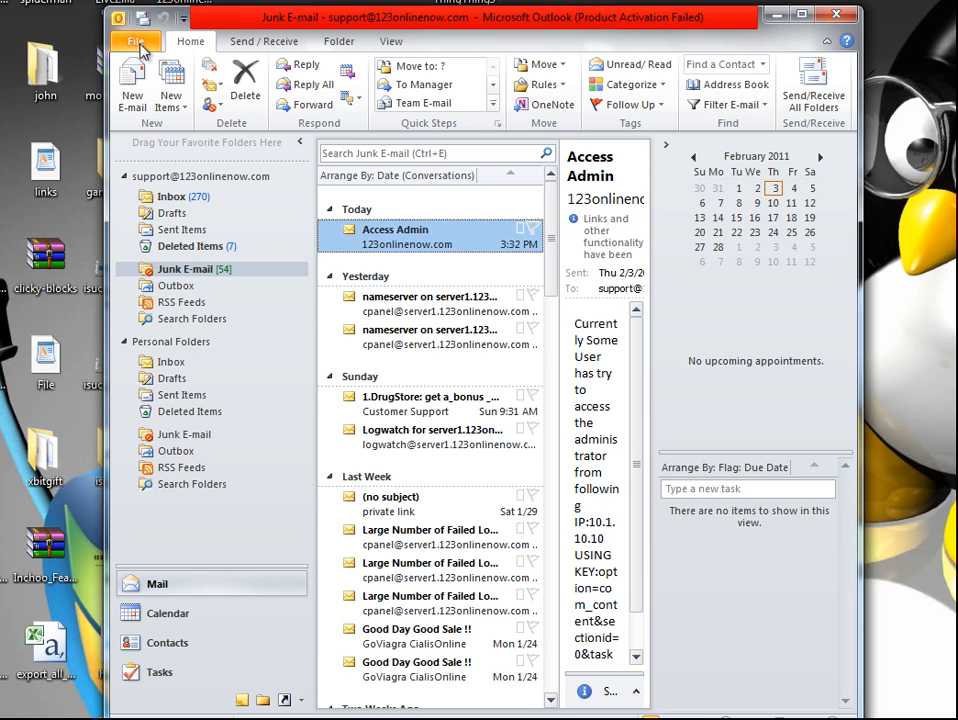
pyautogui.click(138, 44)
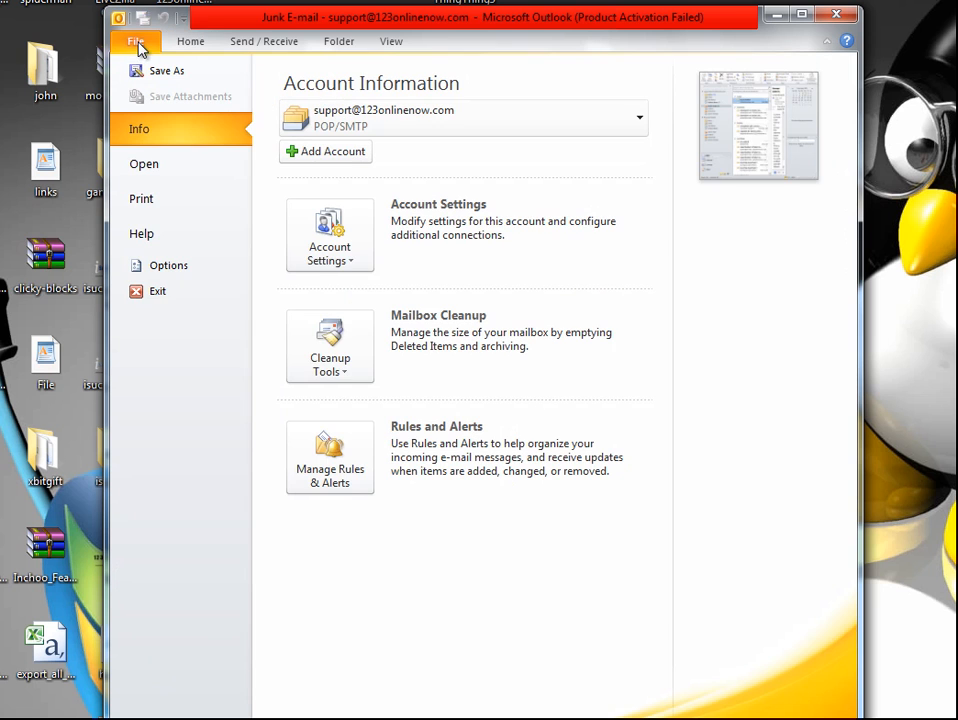
pyautogui.click(338, 156)
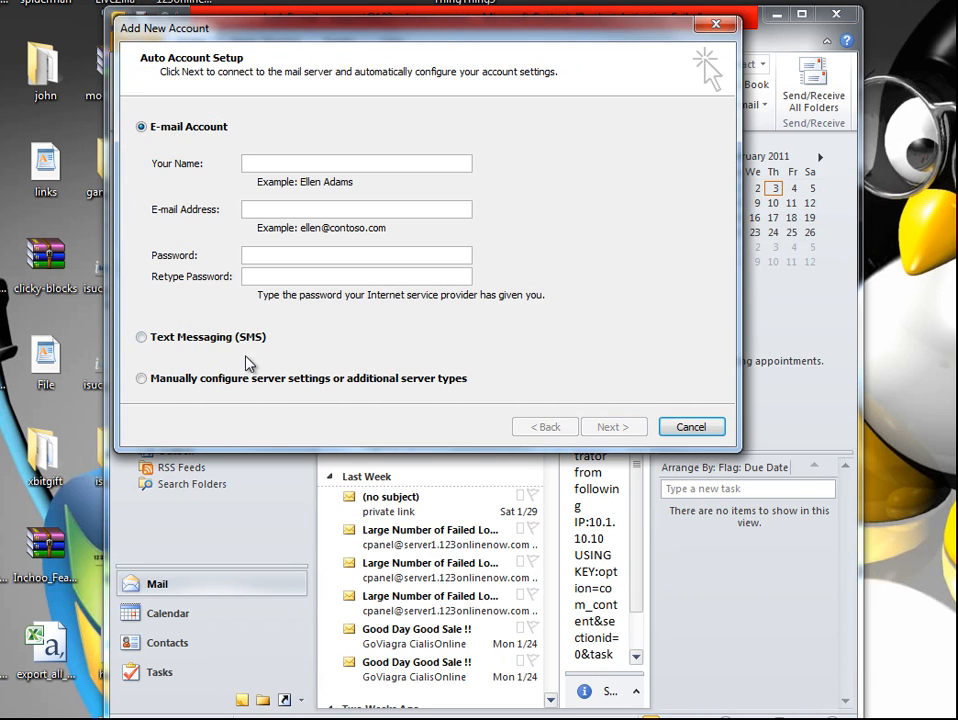
pyautogui.click(286, 163)
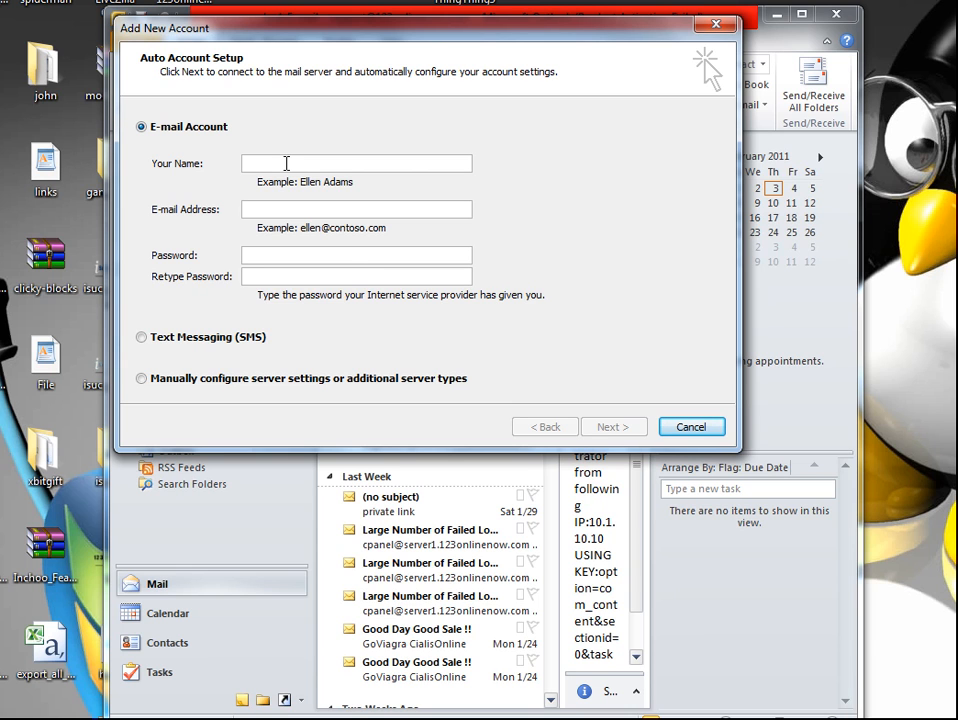
# Step: Enter the account holder's name, e-mail address, and the account password twice
pyautogui.write('Jay')
pyautogui.press('Tab')
pyautogui.press('Tab')
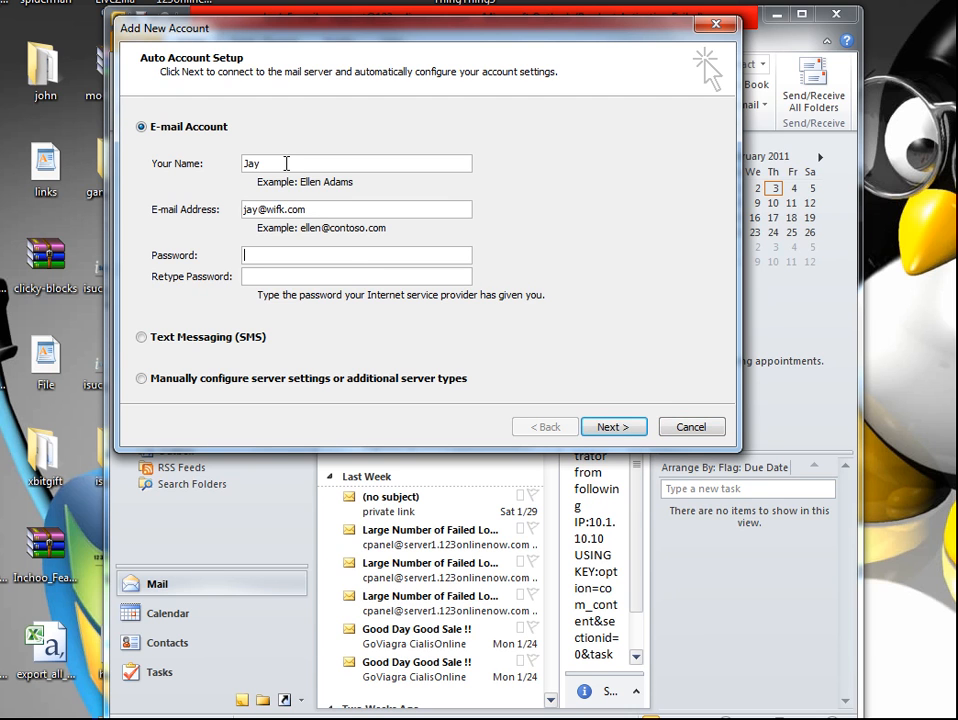
pyautogui.write('****')
pyautogui.press('Tab')
pyautogui.write('****')
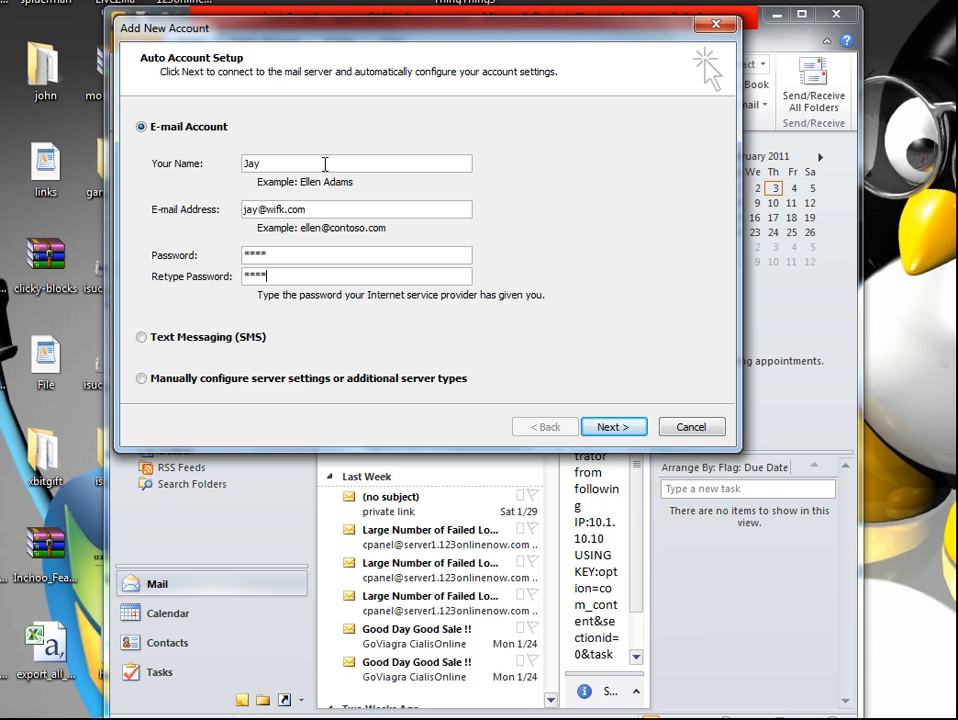
# Step: Back out of automatic setup and choose 'Manually configure server settings or additional server types'
pyautogui.click(616, 427)
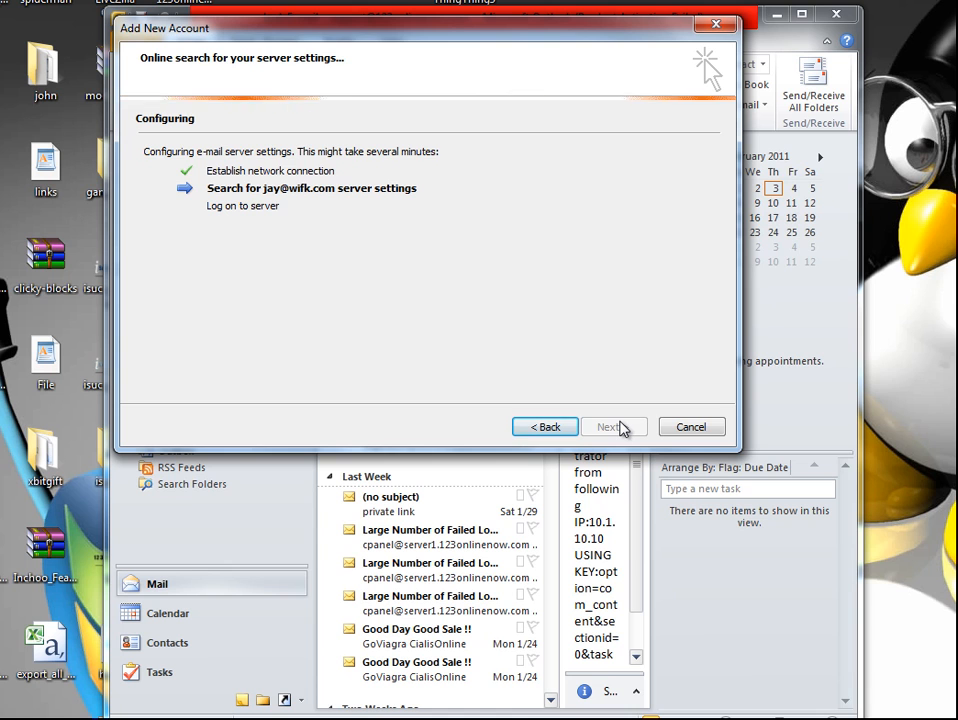
pyautogui.click(557, 429)
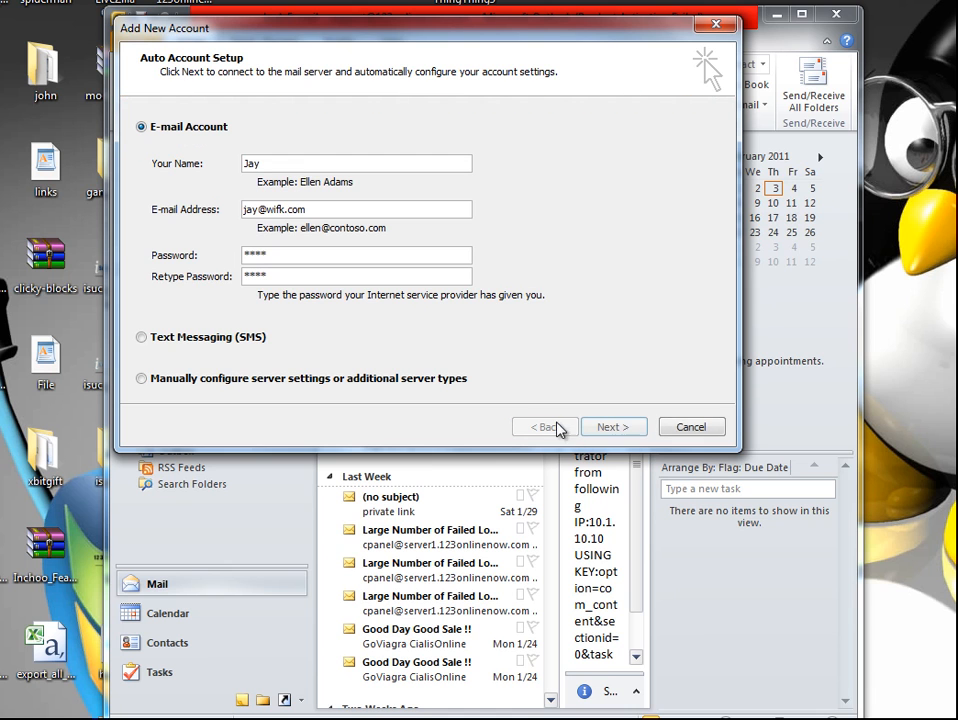
pyautogui.click(143, 381)
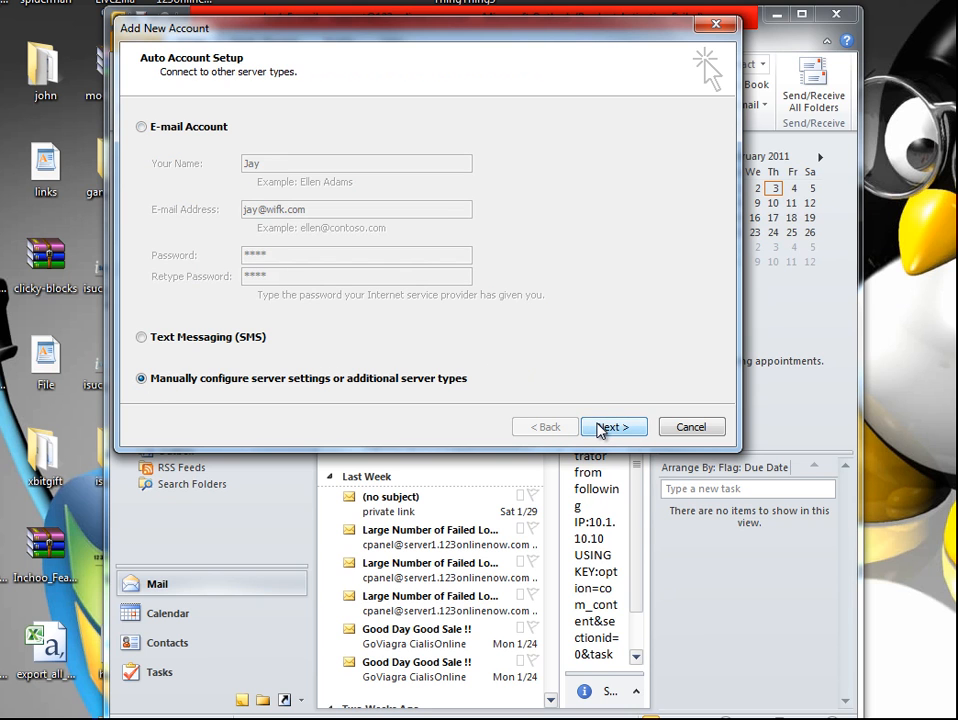
pyautogui.click(602, 427)
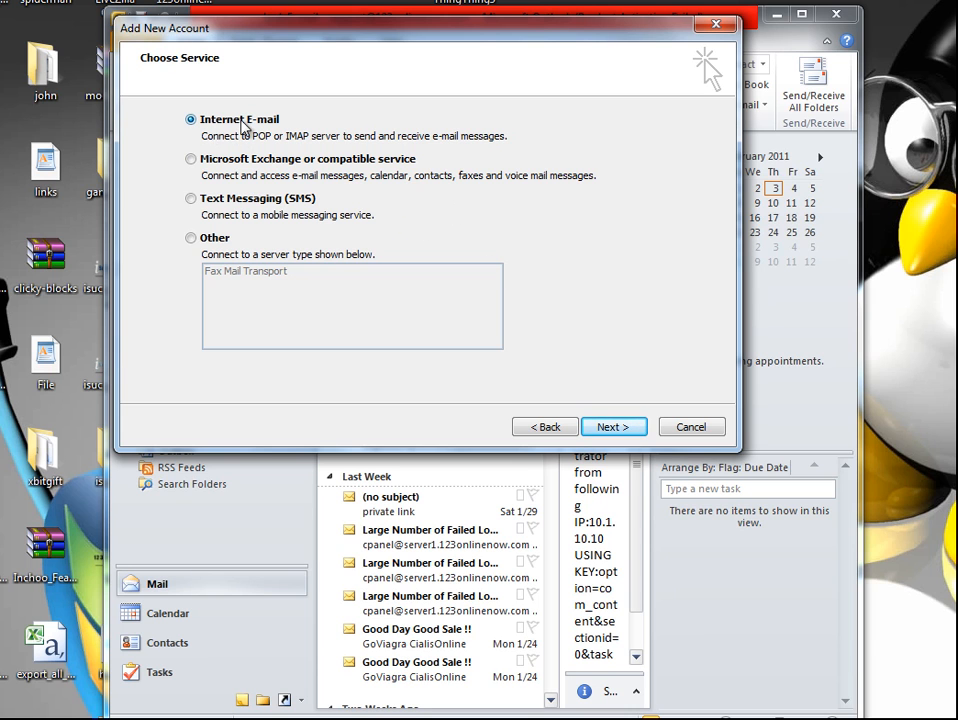
# Step: Continue with Internet E-mail and set the account type to POP3
pyautogui.click(603, 426)
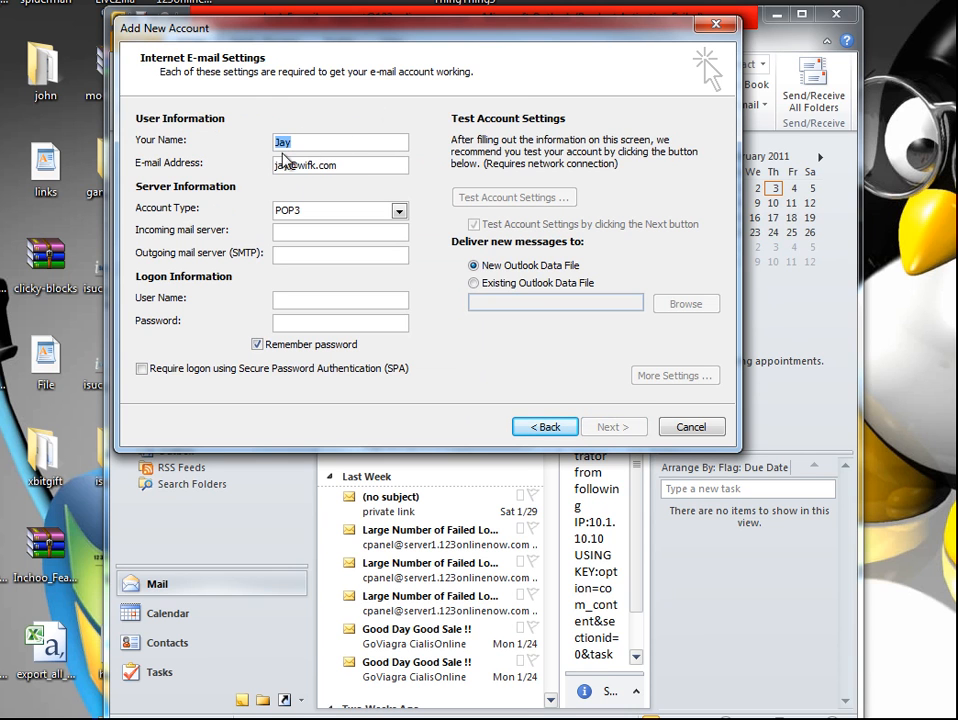
pyautogui.click(310, 143)
pyautogui.click(399, 211)
pyautogui.click(399, 212)
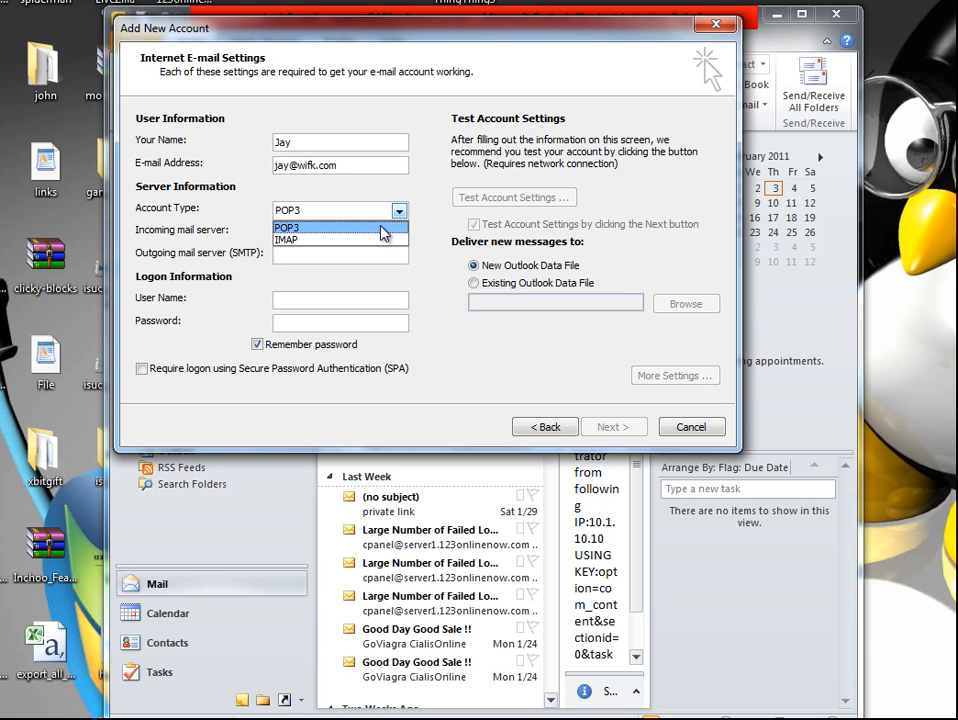
pyautogui.click(382, 230)
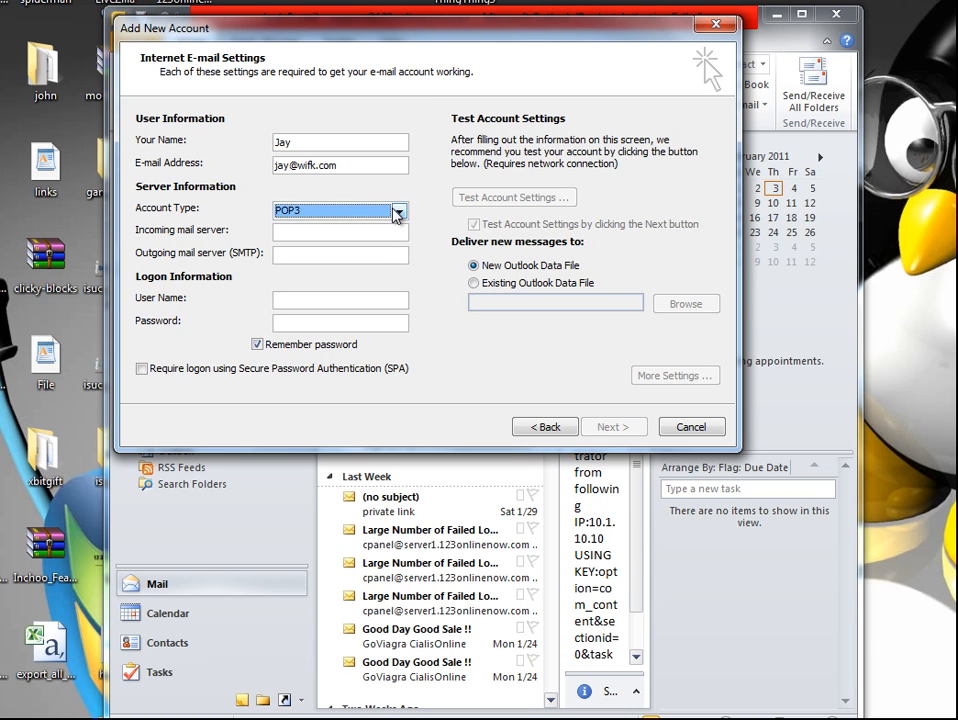
pyautogui.click(299, 229)
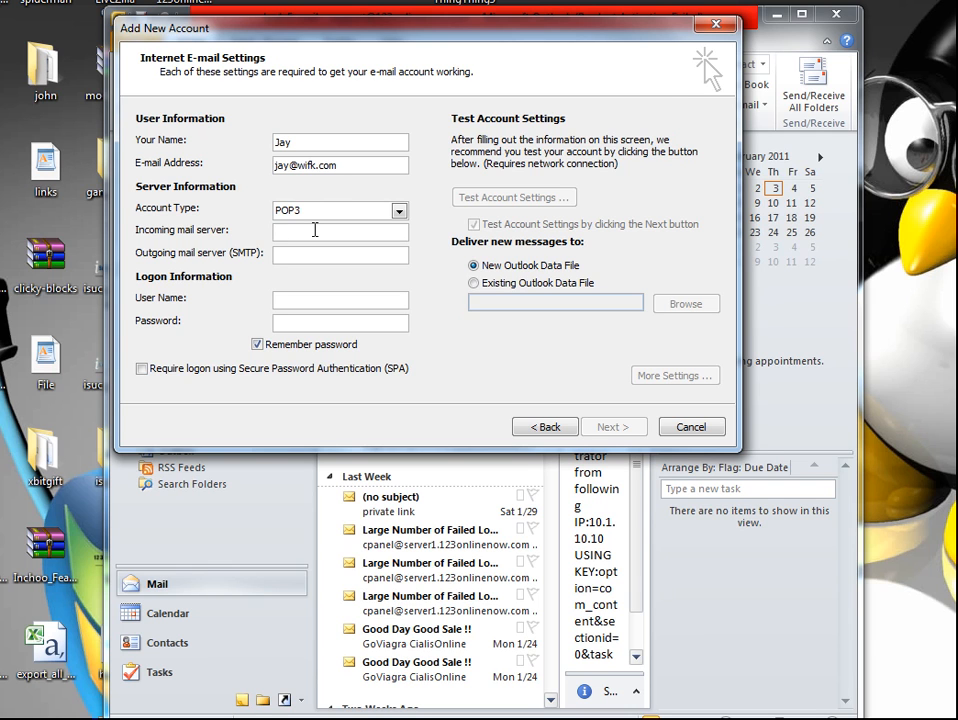
# Step: Set incoming and outgoing (SMTP) mail servers to mail.123onlinenow.com
pyautogui.write('mail.123onlinneow.com')
pyautogui.press('Tab')
pyautogui.write('mail.123onlinenow.com')
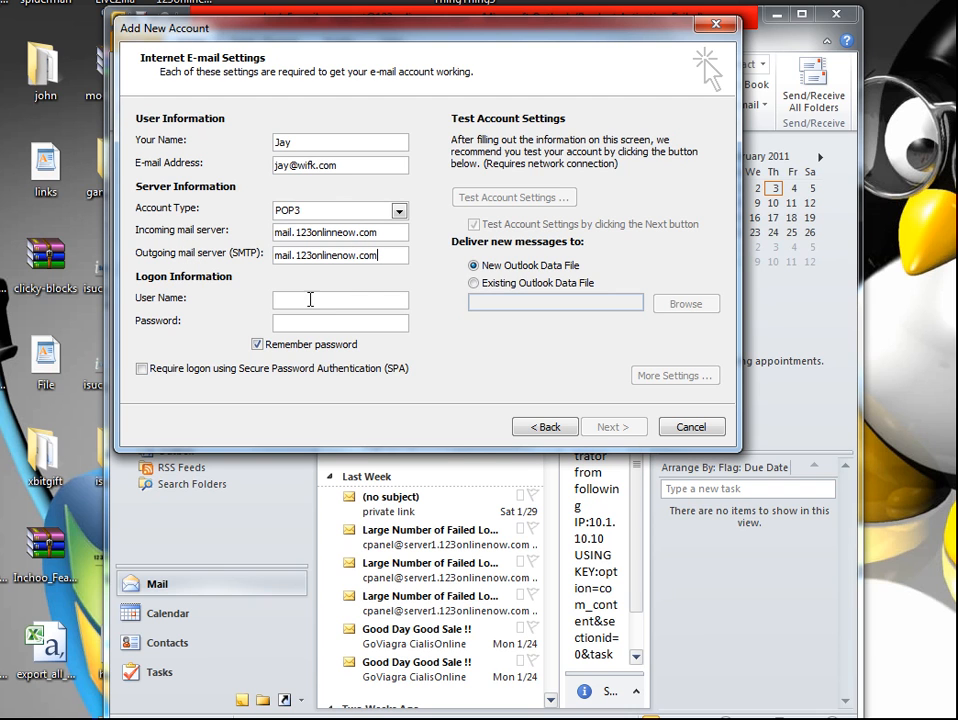
pyautogui.click(364, 300)
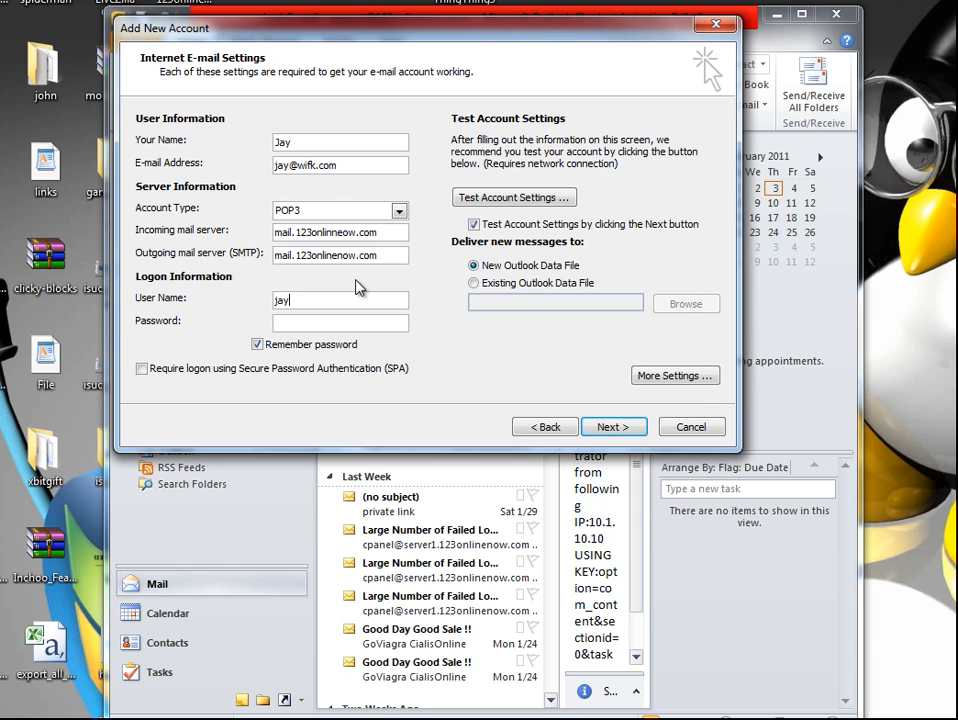
# Step: Use the account's e-mail address as logon user name and enter the account password
pyautogui.click(324, 327)
pyautogui.write('*******')
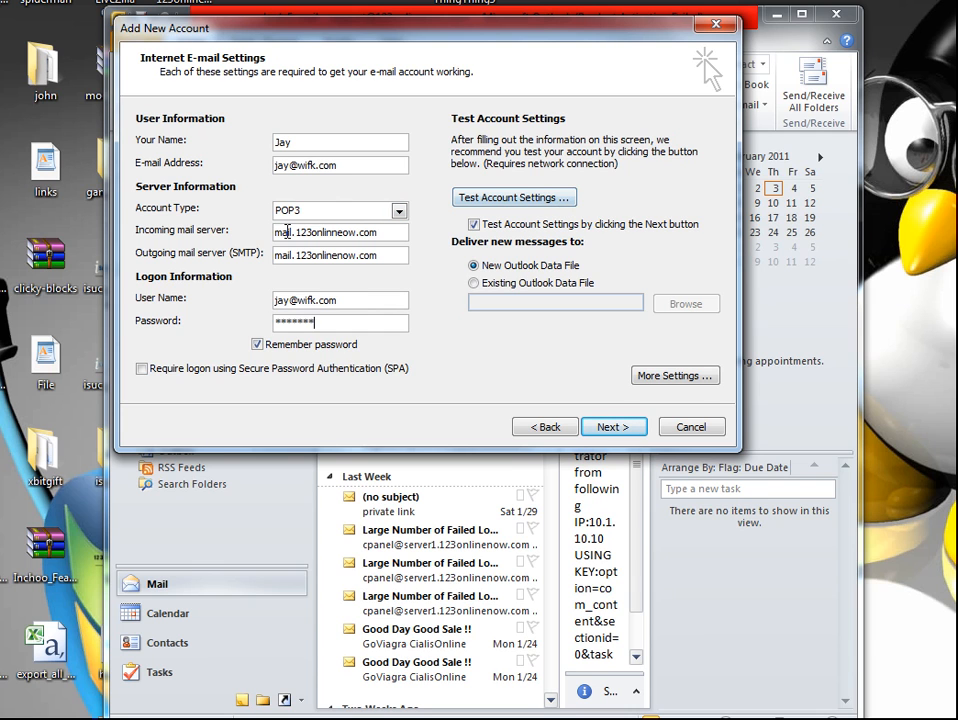
# Step: Open More Settings and view the Outgoing Server authentication options
pyautogui.click(675, 376)
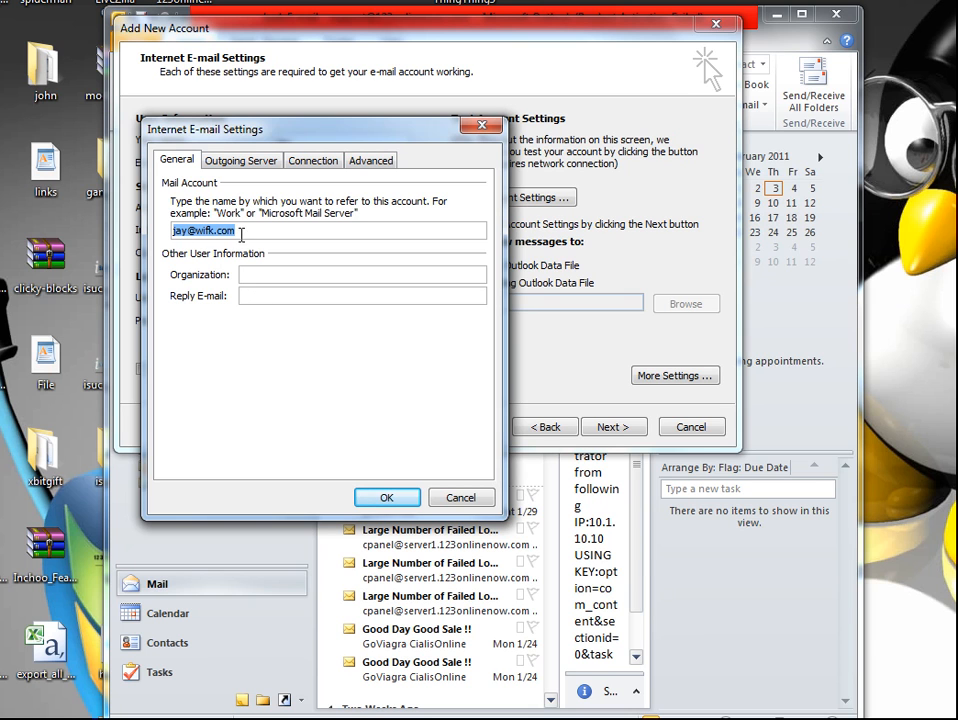
pyautogui.click(243, 161)
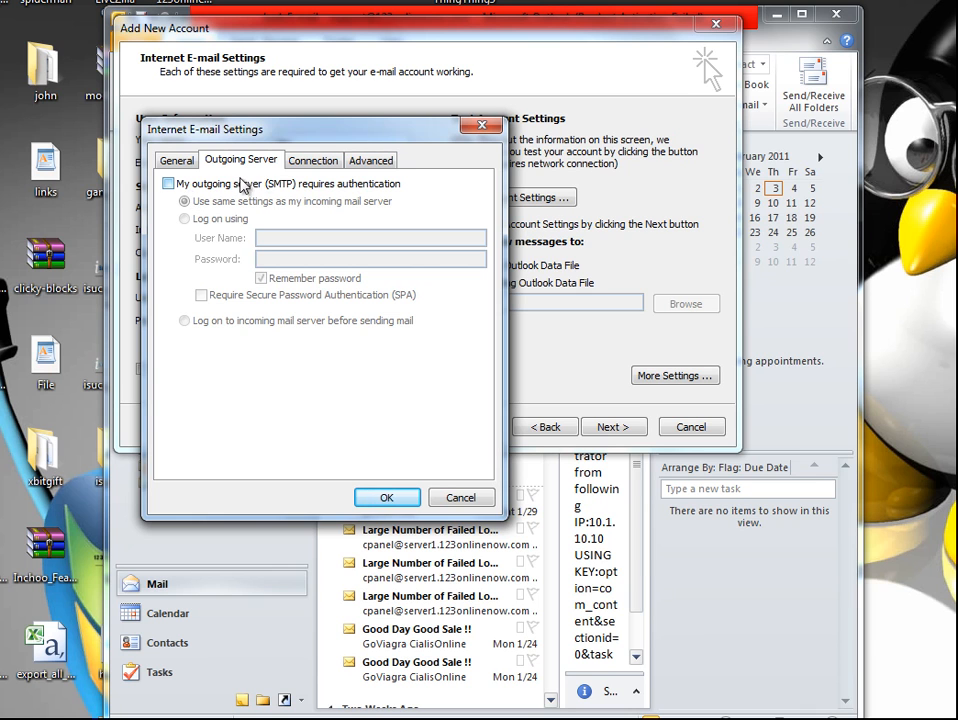
# Step: Turn on 'My outgoing server (SMTP) requires authentication' and view the Connection settings
pyautogui.click(169, 185)
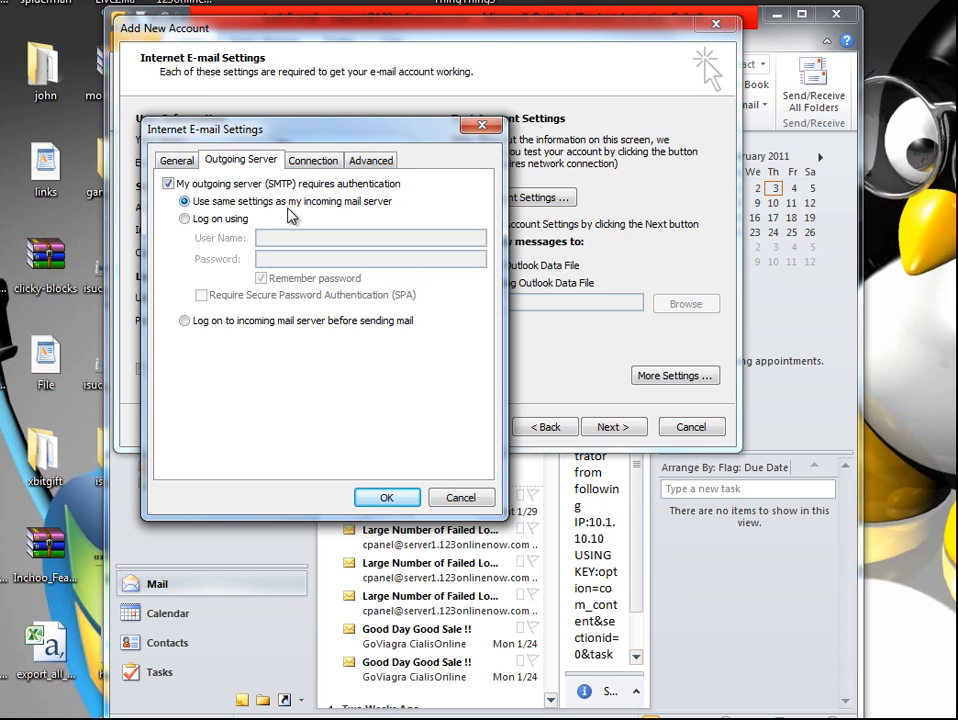
pyautogui.click(316, 161)
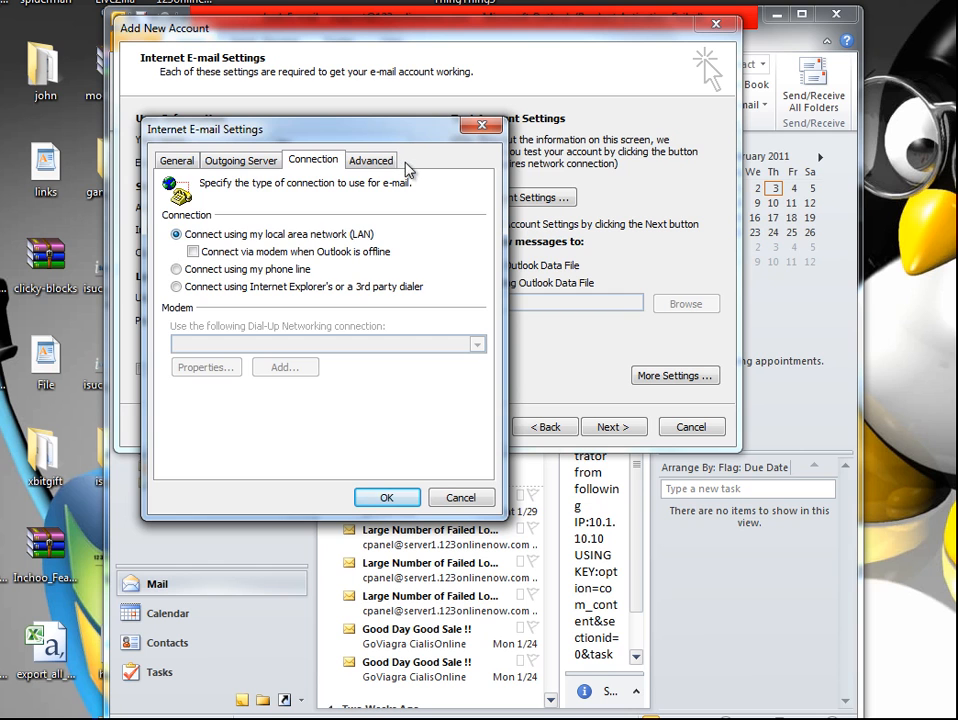
# Step: View the Advanced settings: POP3 port 110, SMTP port 25, no encryption
pyautogui.click(393, 158)
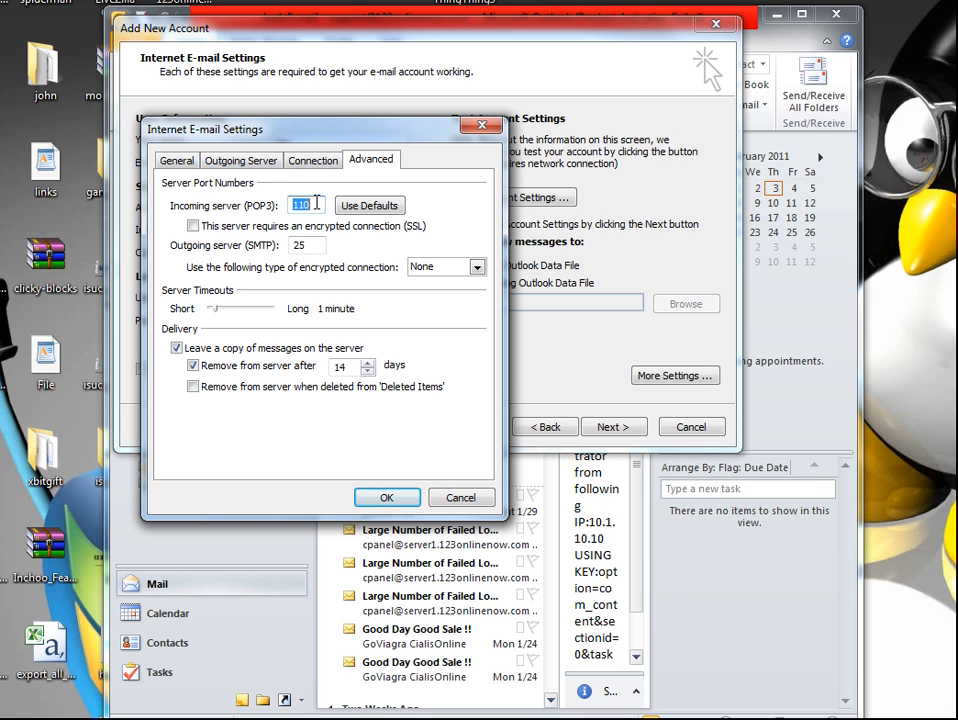
# Step: Leave POP3 on port 110 without SSL and change the SMTP port from 25 to 587
pyautogui.click(193, 226)
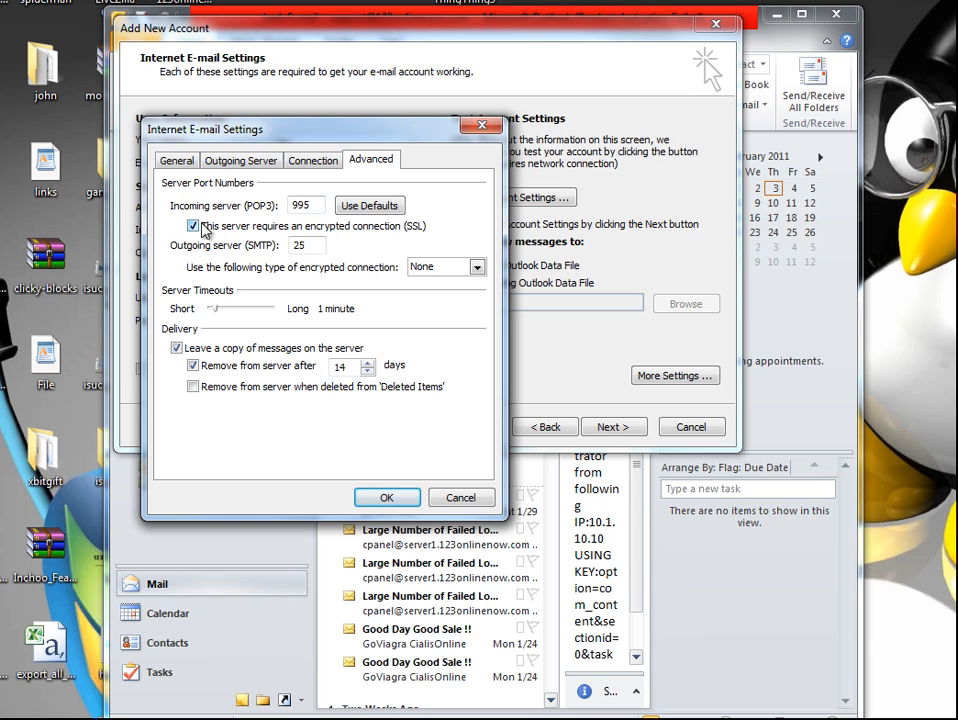
pyautogui.moveTo(314, 205); pyautogui.dragTo(289, 211)
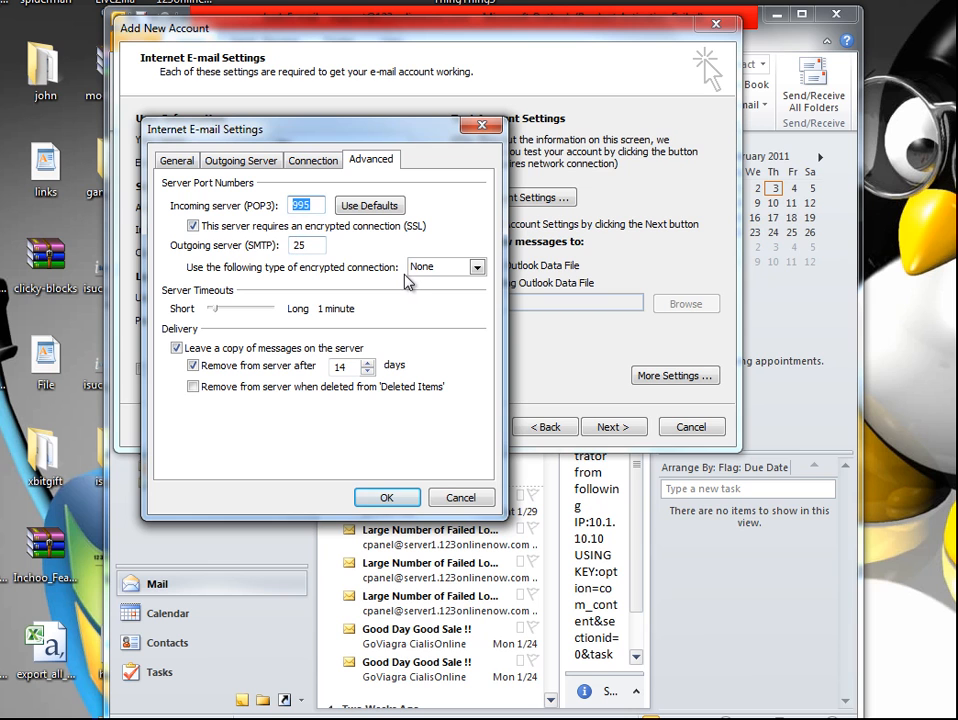
pyautogui.click(193, 226)
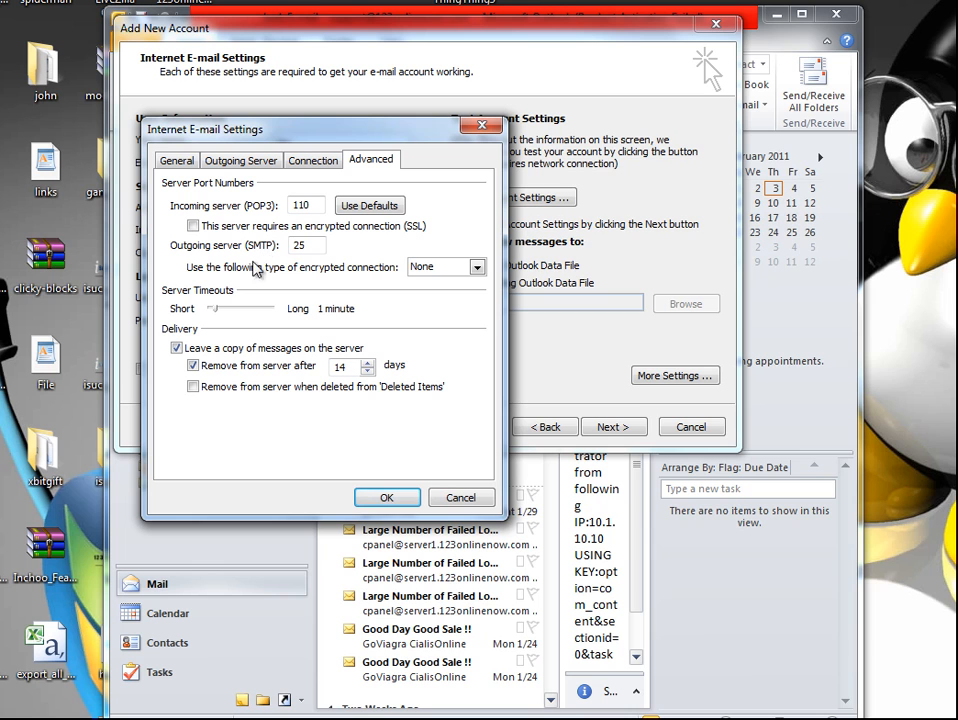
pyautogui.doubleClick(313, 244)
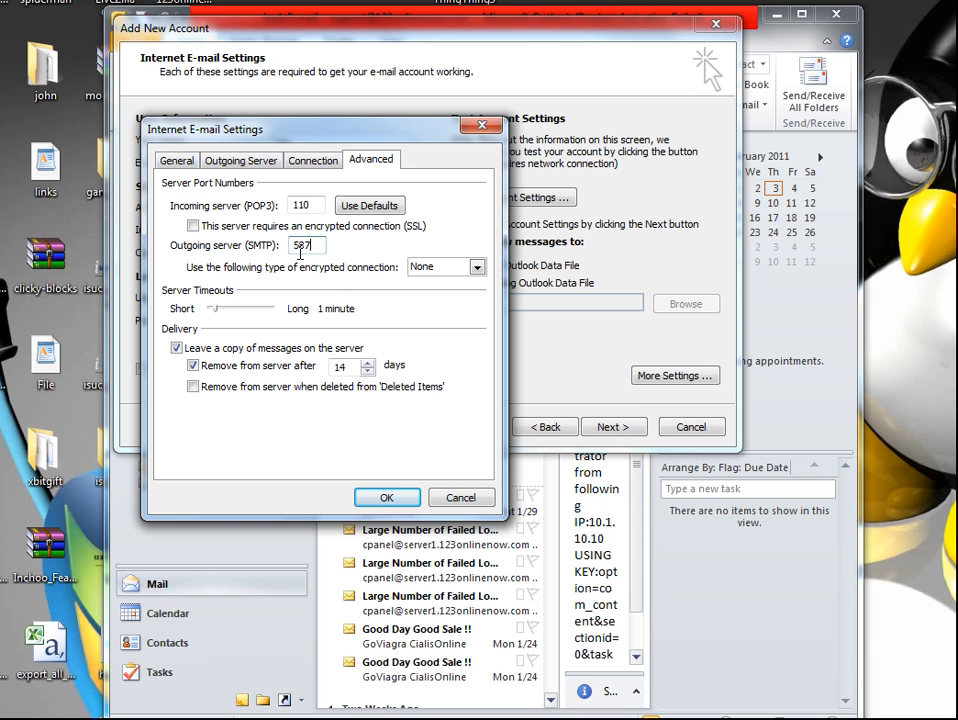
# Step: Keep outgoing port 587 with encryption None, remove server copies deleted from Deleted Items, and save
pyautogui.moveTo(310, 246); pyautogui.dragTo(293, 248)
pyautogui.click(477, 268)
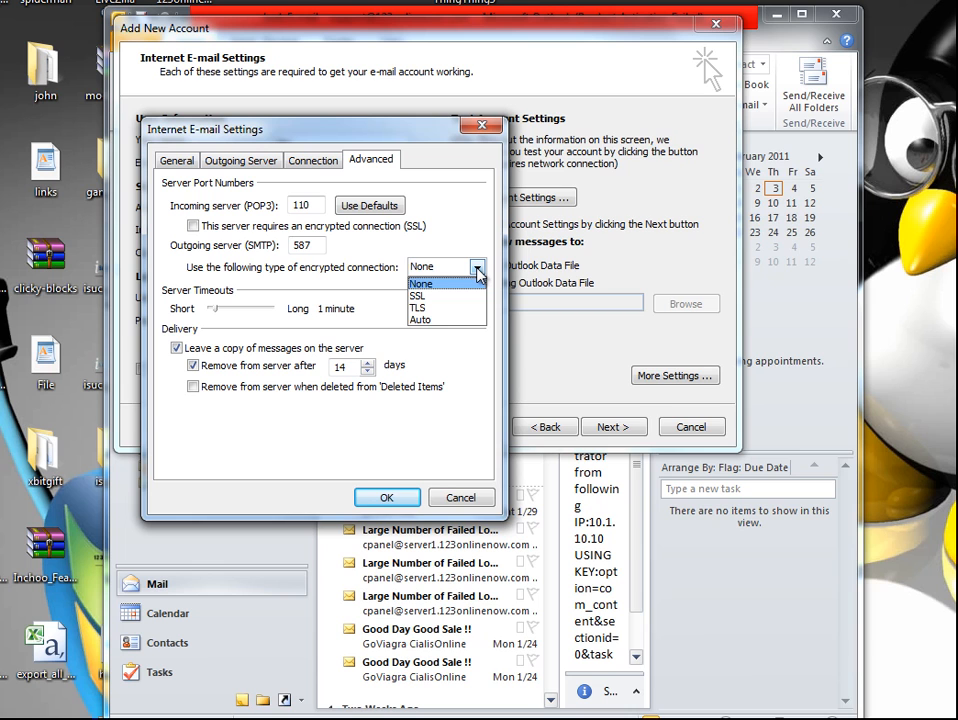
pyautogui.click(478, 270)
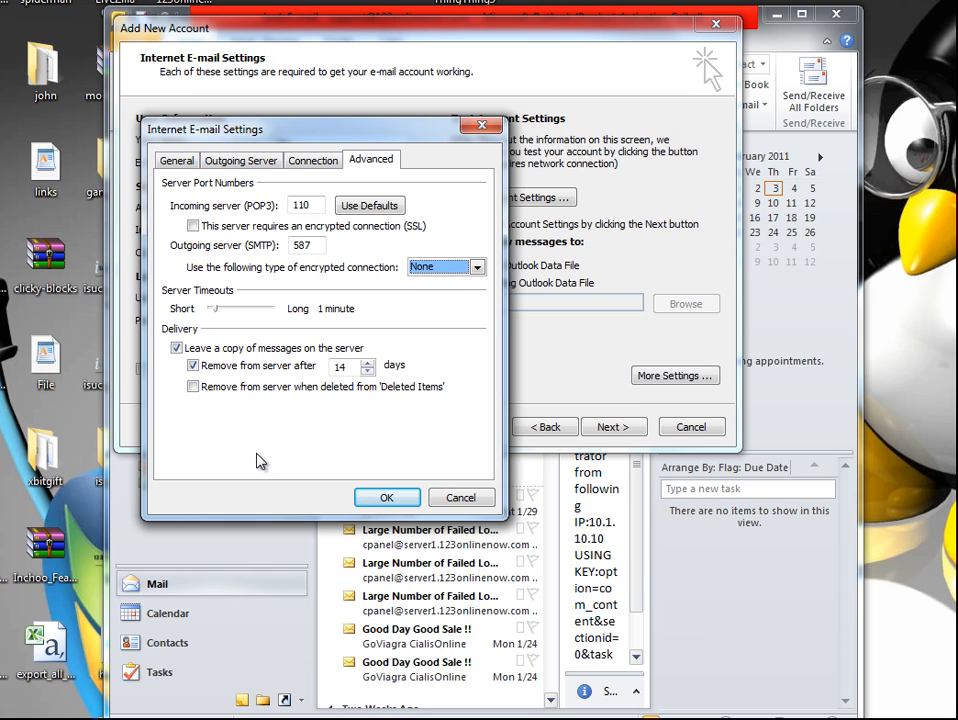
pyautogui.click(193, 387)
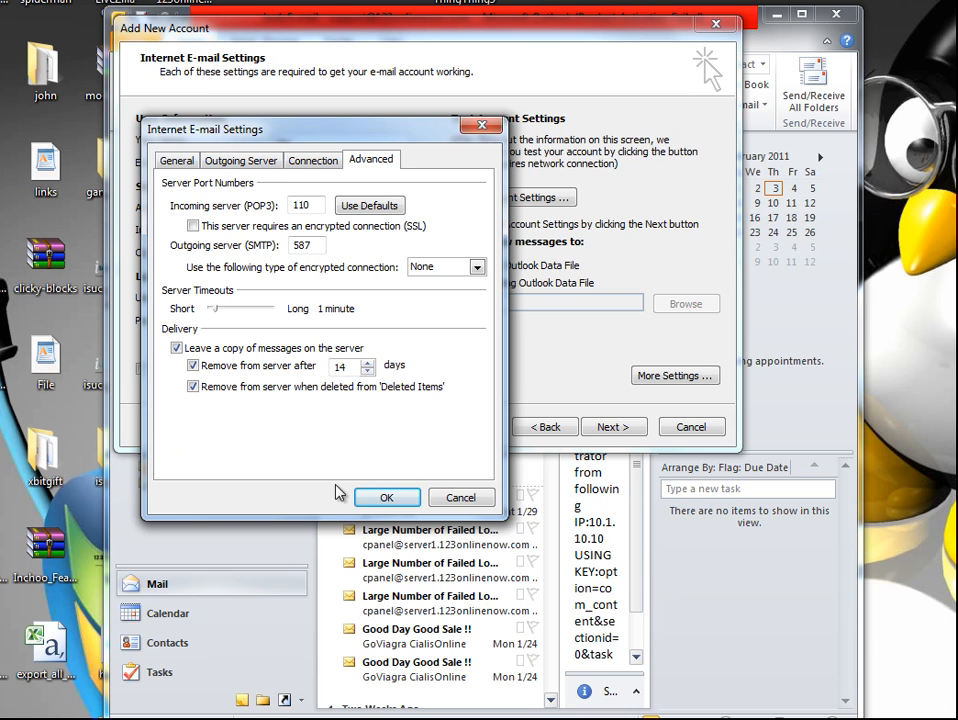
pyautogui.click(368, 496)
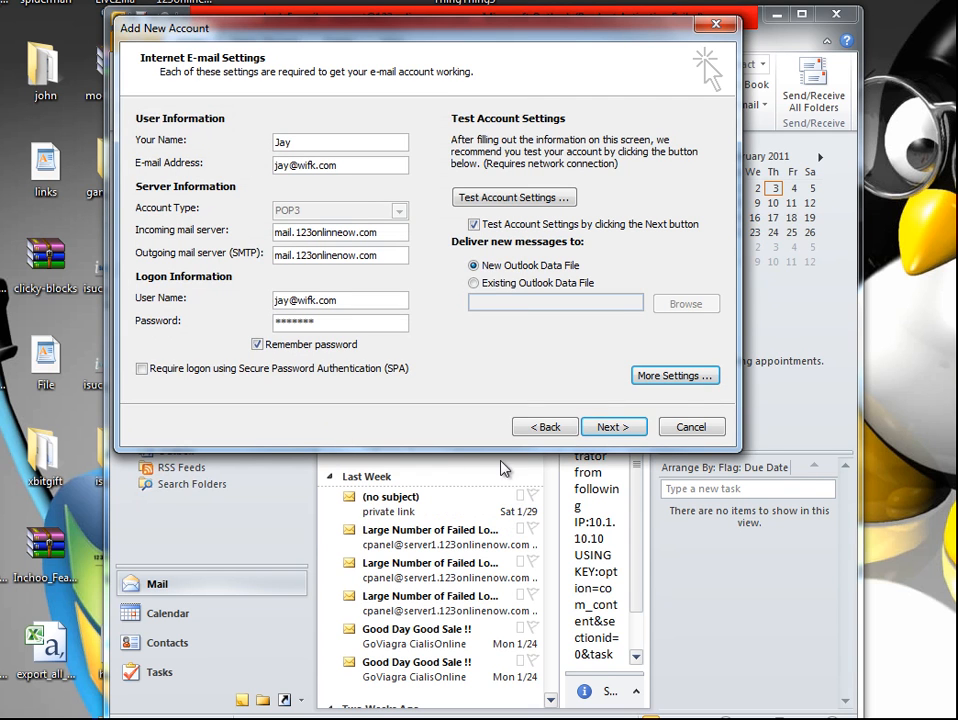